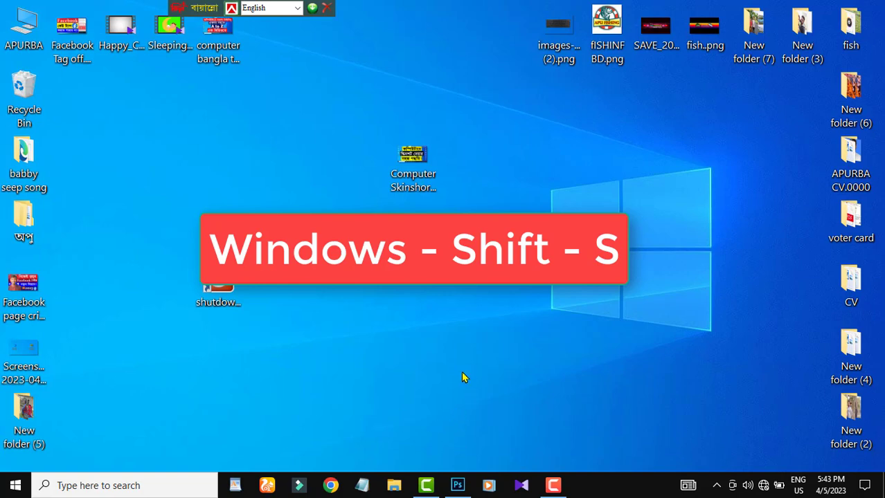
# - Capture a full-screen snip of the desktop and open it in Snip & Sketch
pyautogui.press('super+shift+s')
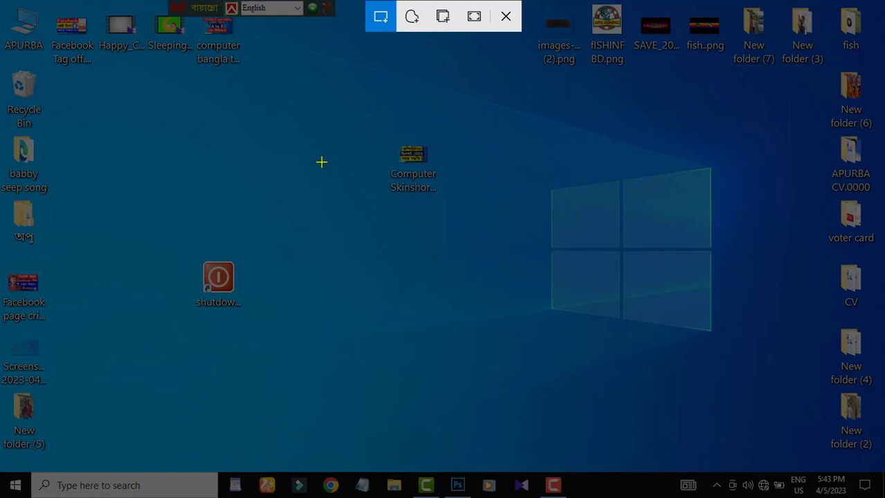
pyautogui.click(474, 17)
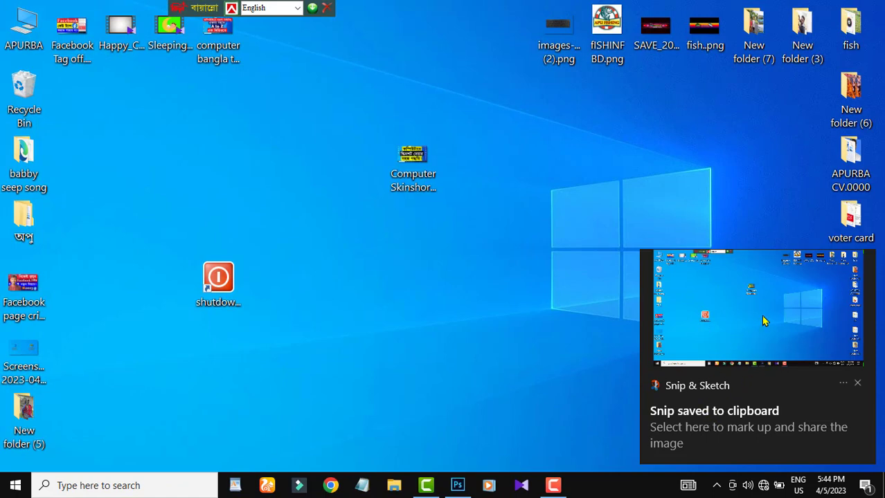
pyautogui.click(746, 297)
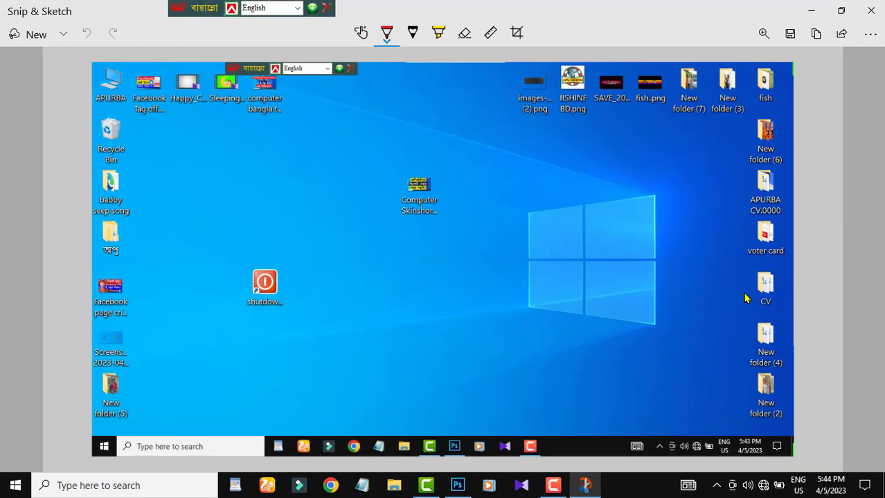
# - Save the full-screen snip to the Desktop as a JPG and check the saved image
pyautogui.hotkey('ctrl', 's')
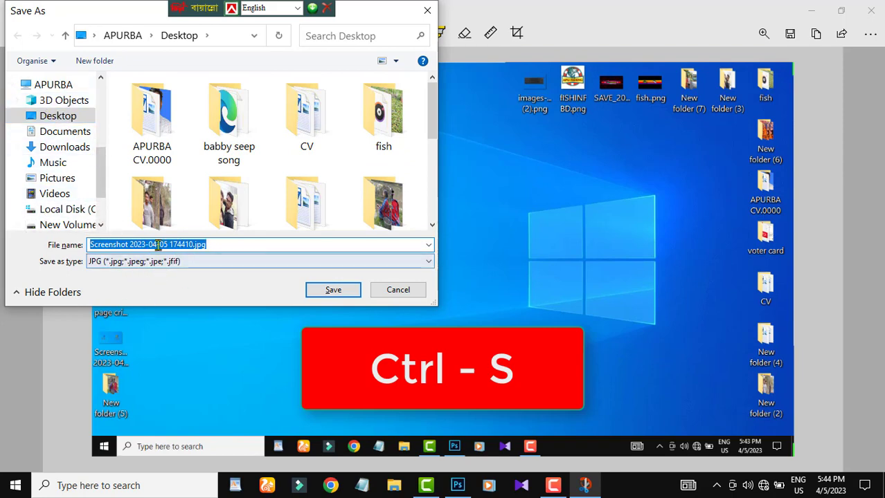
pyautogui.click(333, 289)
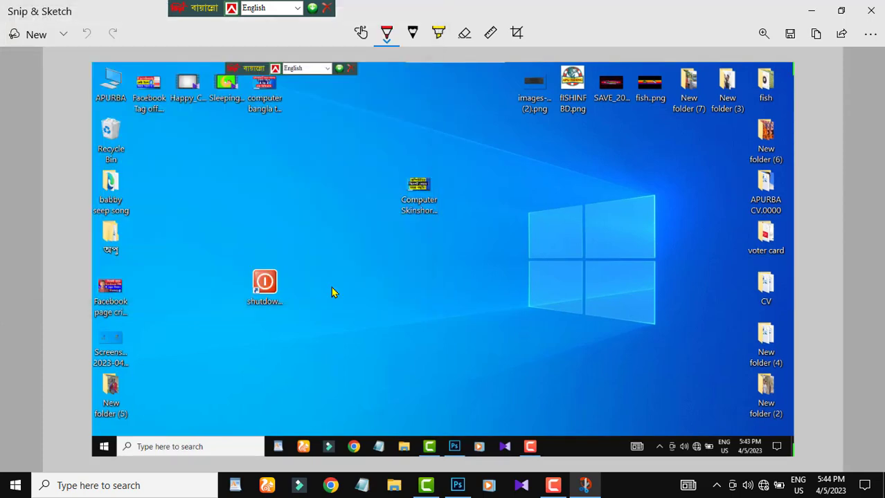
pyautogui.click(870, 11)
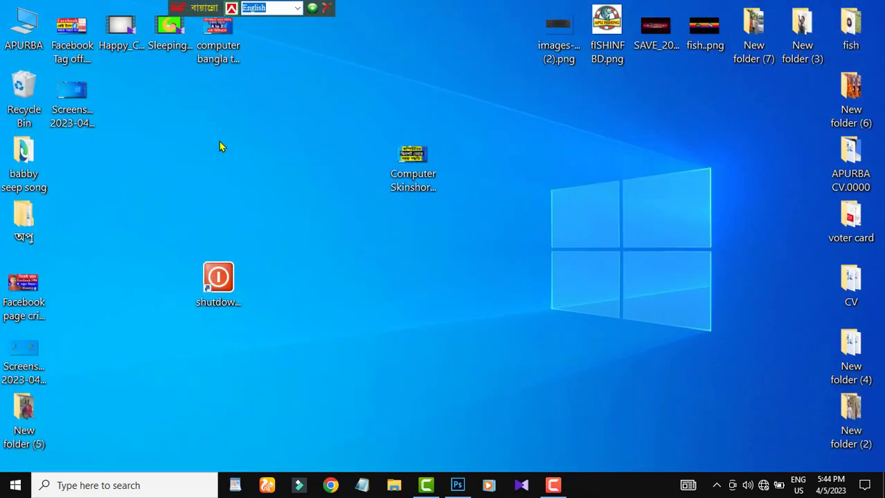
pyautogui.doubleClick(72, 98)
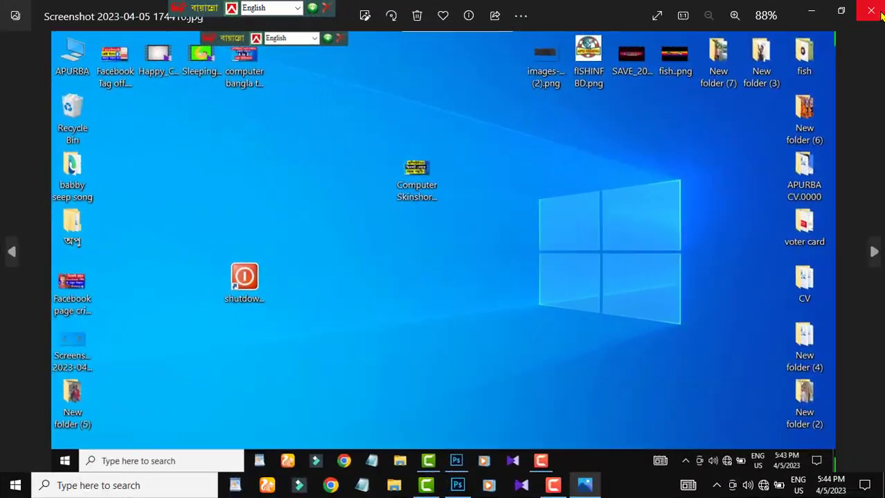
pyautogui.click(878, 14)
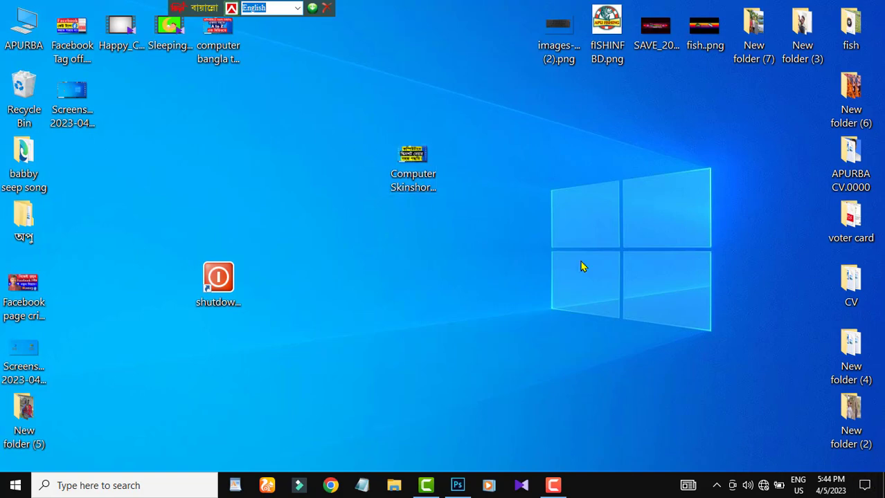
# - Capture a freeform snip around the desktop's shutdown and Computer Skinshor icons and open it in Snip & Sketch
pyautogui.click(865, 486)
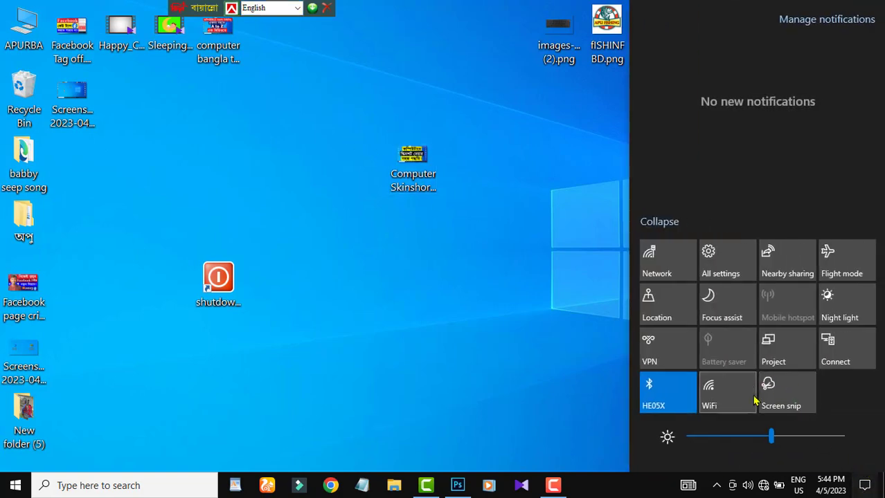
pyautogui.click(785, 400)
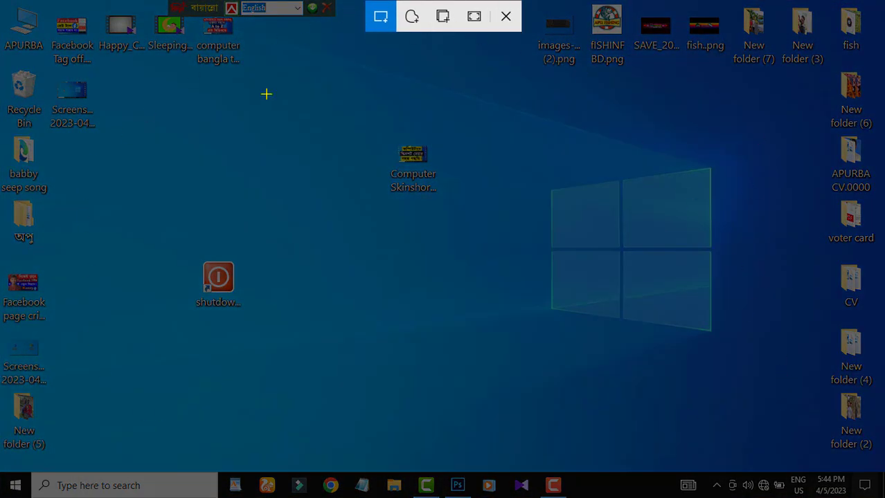
pyautogui.click(411, 18)
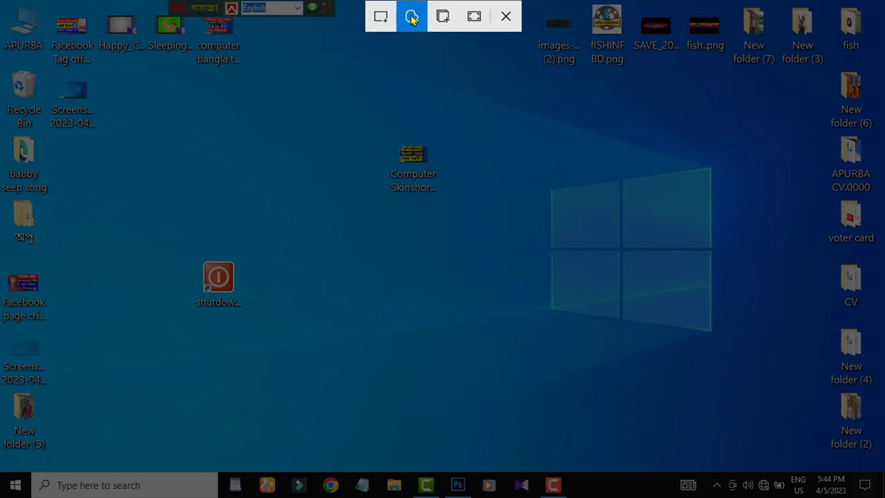
pyautogui.moveTo(331, 159)
pyautogui.mouseDown()
pyautogui.moveTo(205, 130)
pyautogui.moveTo(134, 331)
pyautogui.moveTo(255, 401)
pyautogui.moveTo(303, 368)
pyautogui.moveTo(276, 214)
pyautogui.moveTo(299, 219)
pyautogui.moveTo(396, 315)
pyautogui.moveTo(535, 135)
pyautogui.moveTo(450, 117)
pyautogui.moveTo(316, 54)
pyautogui.moveTo(144, 73)
pyautogui.moveTo(111, 28)
pyautogui.moveTo(311, 8)
pyautogui.moveTo(464, 81)
pyautogui.moveTo(502, 84)
pyautogui.mouseUp()
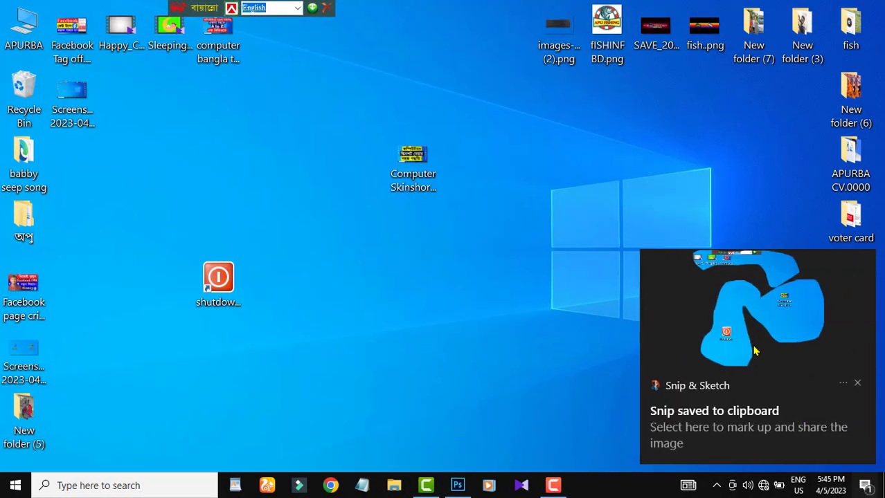
pyautogui.click(742, 303)
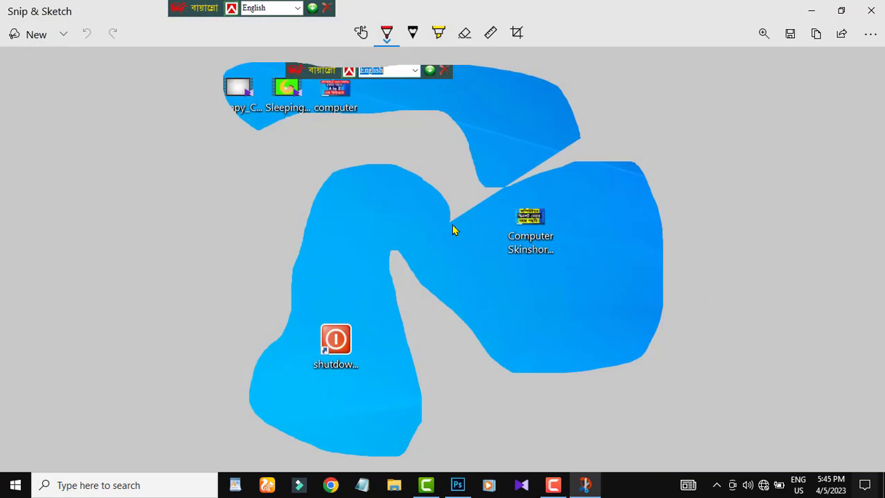
# - Save the freeform snip to the Desktop as a JPG and open the saved image to check it
pyautogui.hotkey('ctrl', 's')
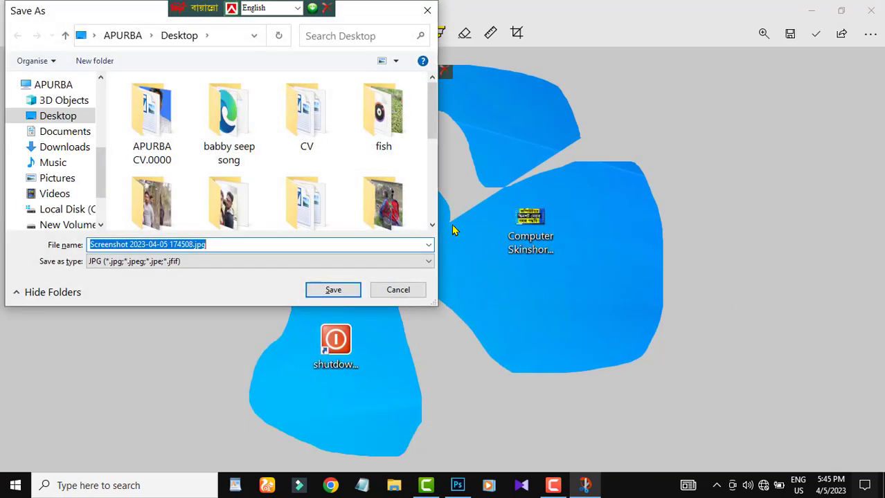
pyautogui.click(331, 291)
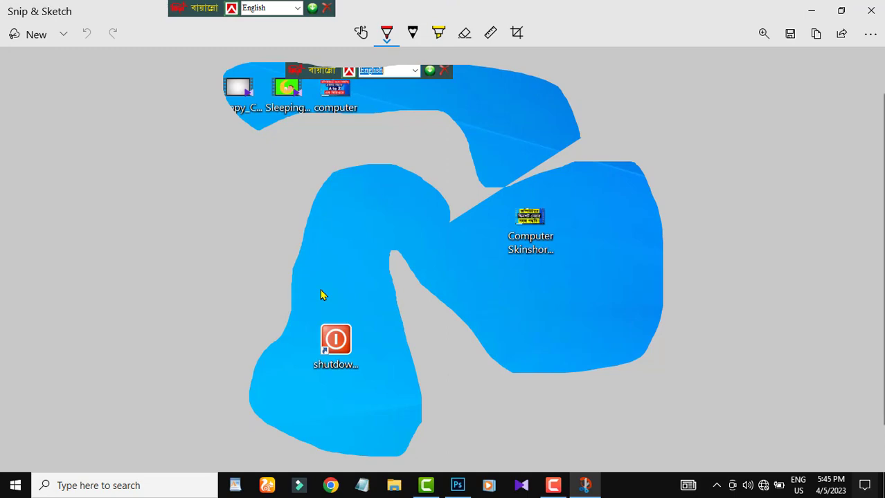
pyautogui.click(876, 8)
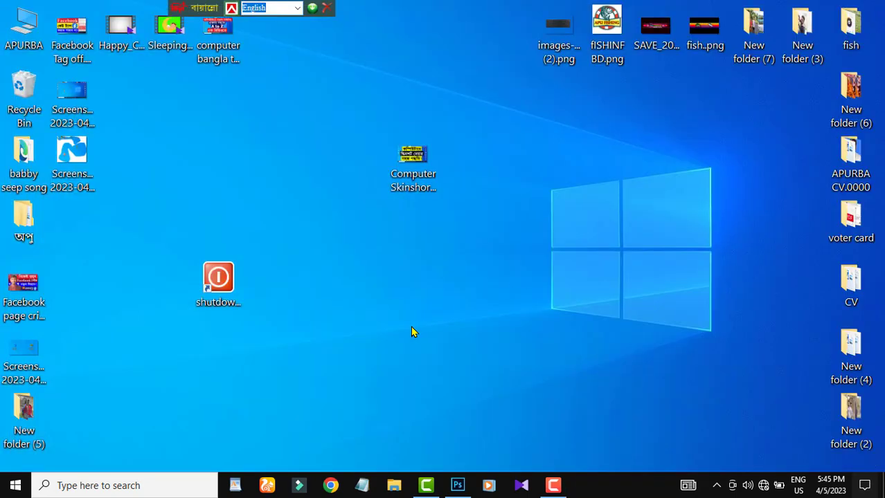
pyautogui.doubleClick(72, 156)
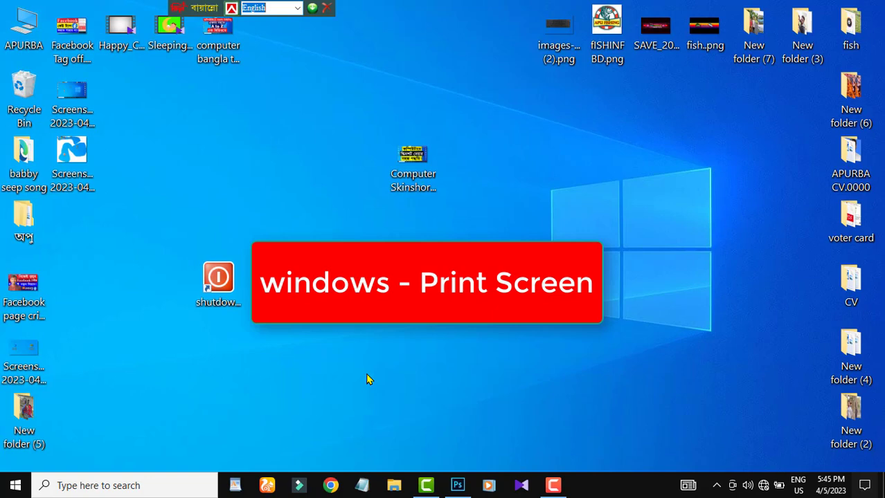
# - Take several full-screen screenshots that save automatically to the Screenshots folder, and refresh the desktop
pyautogui.press('super+Print')
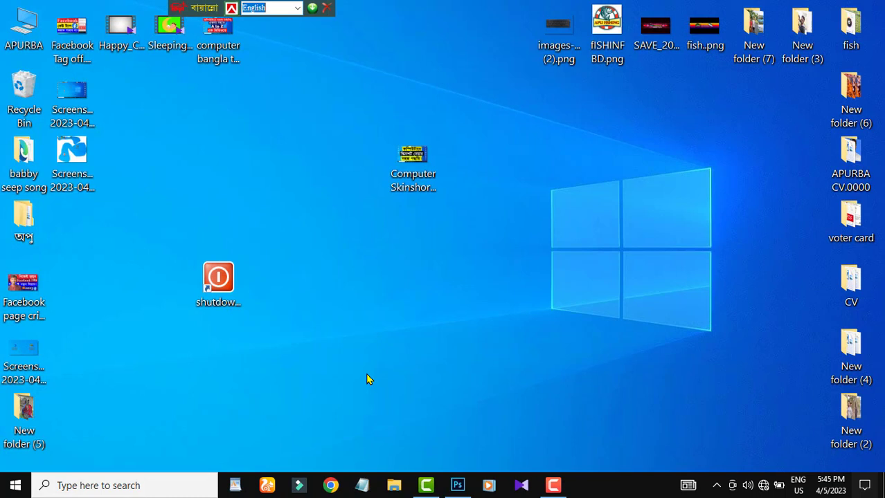
pyautogui.press('super+Print')
pyautogui.press('super+Print')
pyautogui.press('super+Print')
pyautogui.rightClick(551, 174)
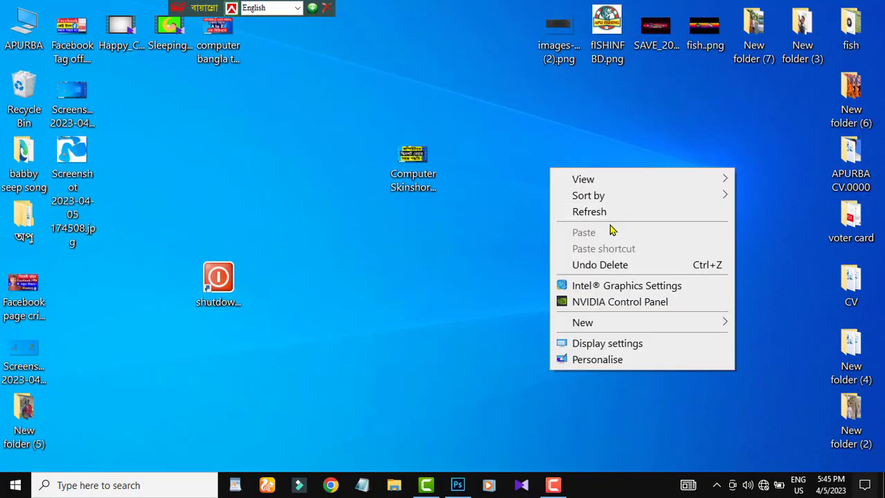
pyautogui.click(608, 217)
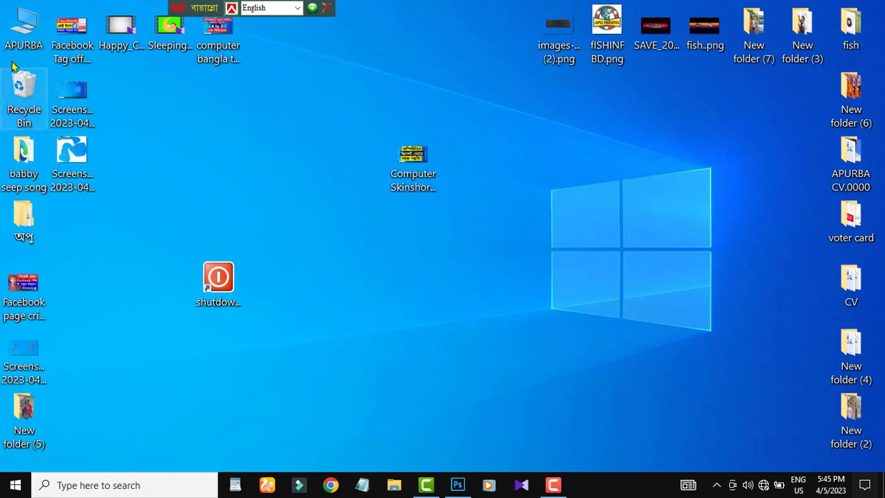
# - Open the Screenshots folder inside Pictures in File Explorer
pyautogui.doubleClick(21, 28)
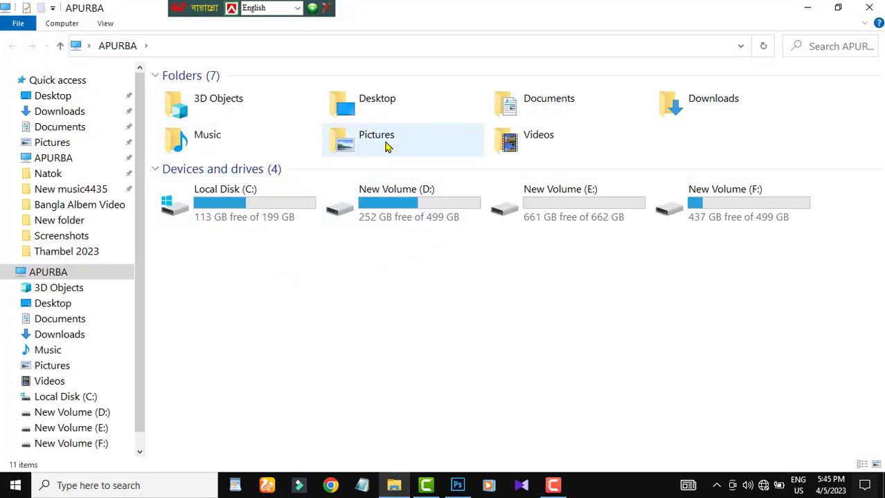
pyautogui.doubleClick(387, 147)
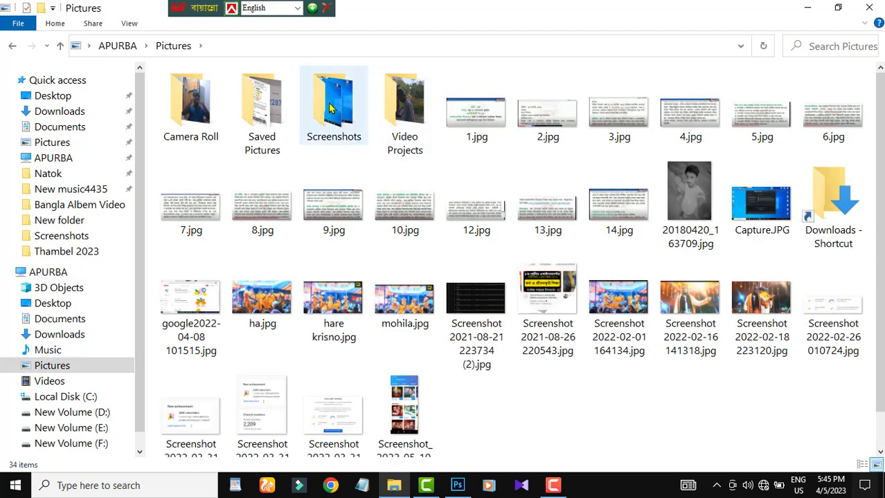
pyautogui.doubleClick(330, 108)
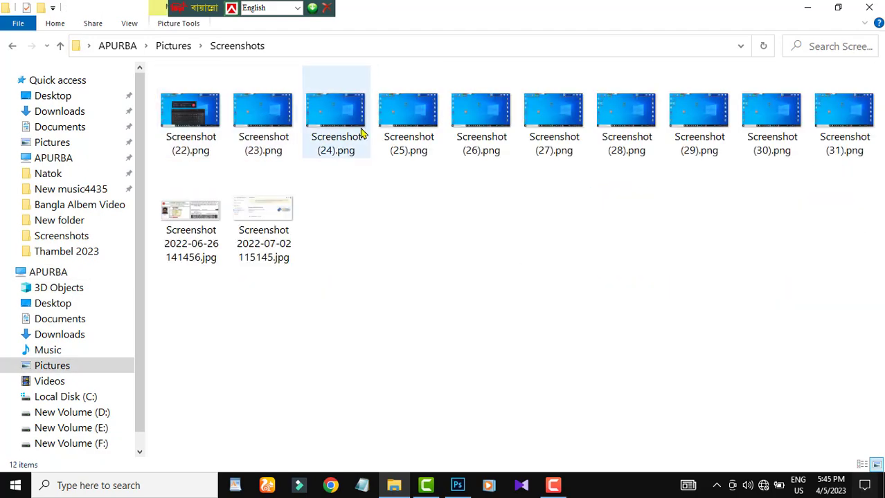
# - Browse the saved screenshots from Screenshot (22).png to Screenshot (27).png, and close the image viewer and the folder window
pyautogui.doubleClick(215, 137)
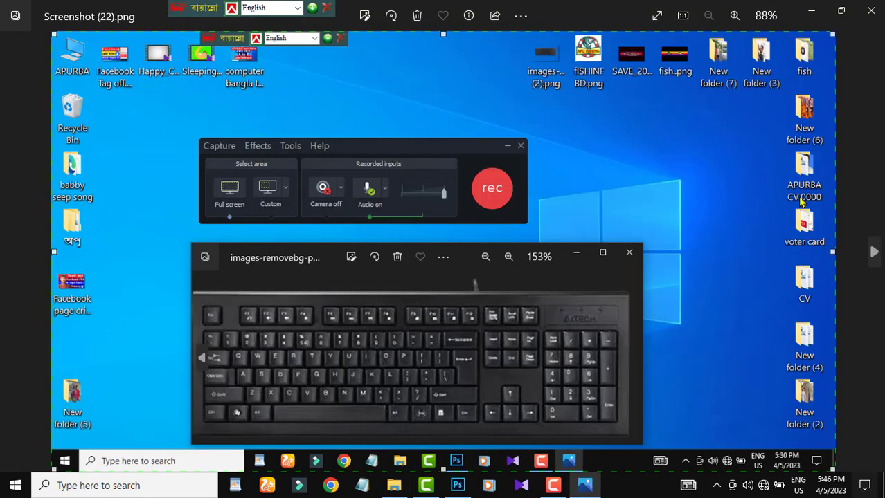
pyautogui.press('Right')
pyautogui.press('Right')
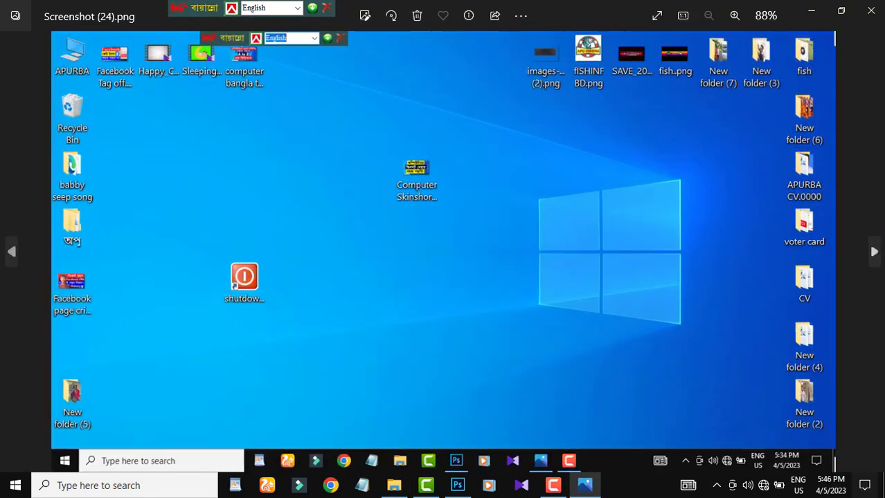
pyautogui.click(879, 250)
pyautogui.click(879, 251)
pyautogui.click(879, 250)
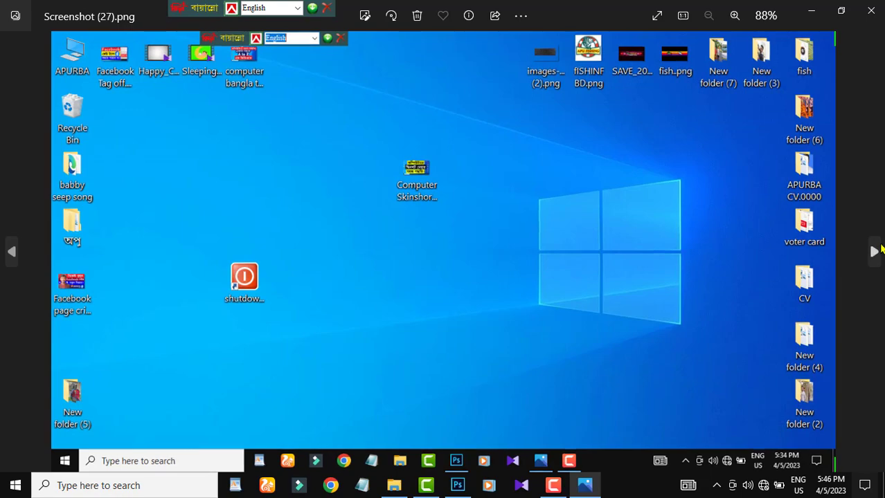
pyautogui.click(868, 12)
pyautogui.click(868, 10)
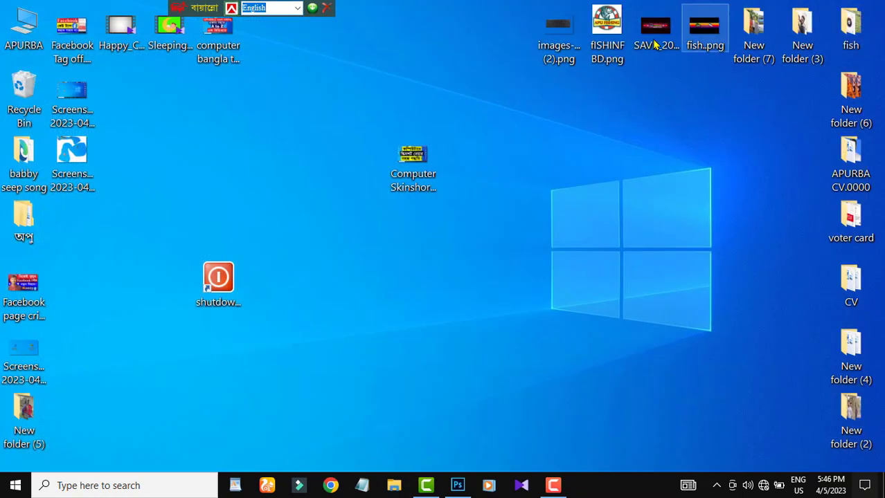
pyautogui.click(373, 137)
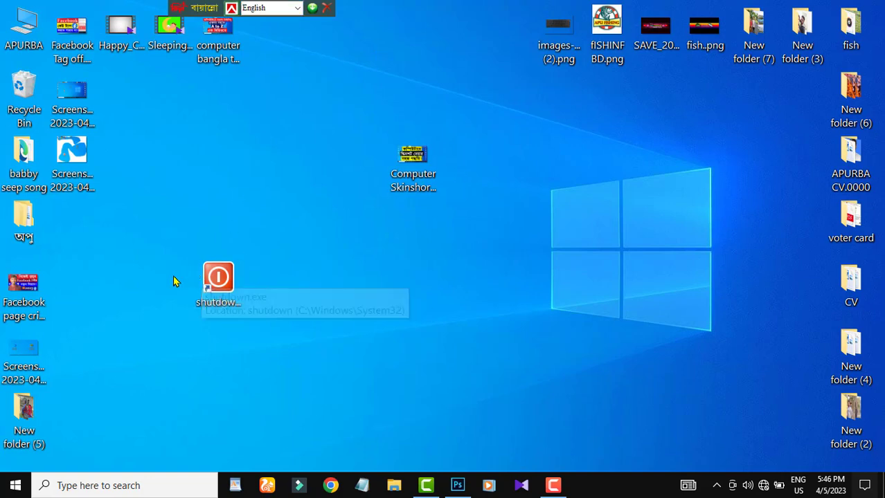